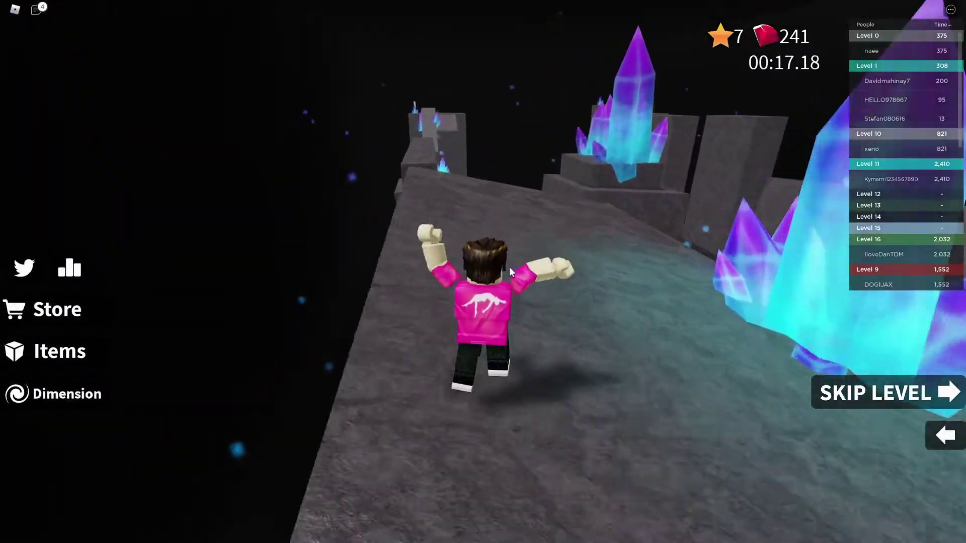
Jump the avatar onto the tall stone block and keep running along the rock path.
key("space")
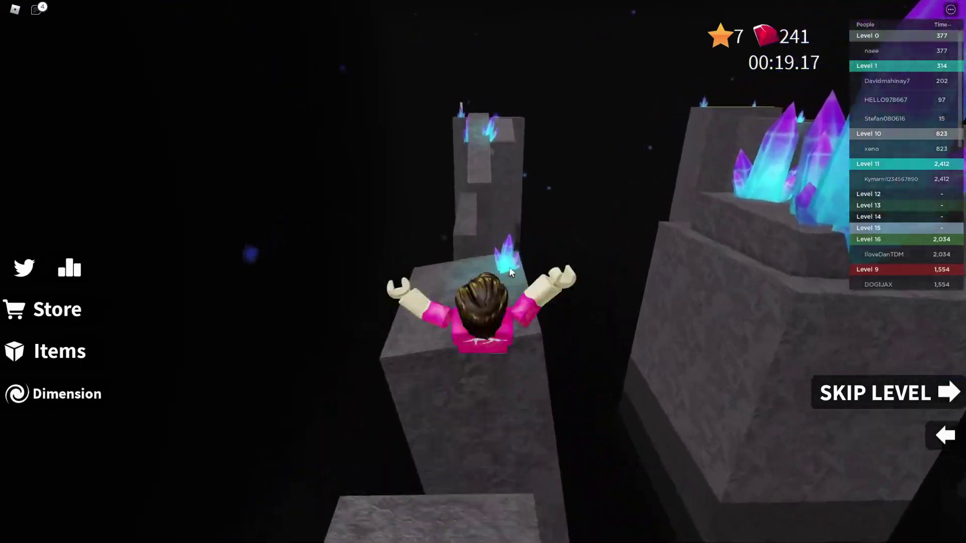
key("w")
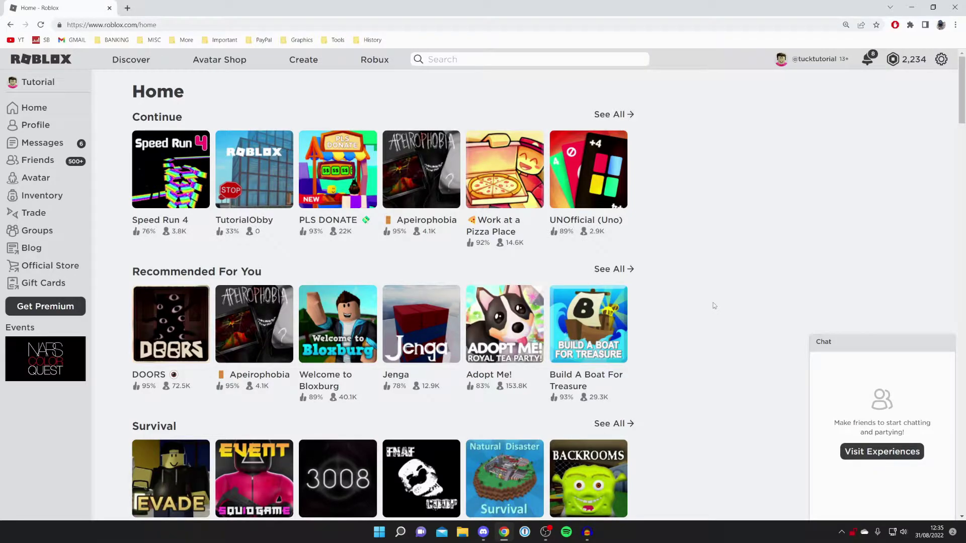
Minimise the Chrome window to reveal the desktop.
left_click(911, 7)
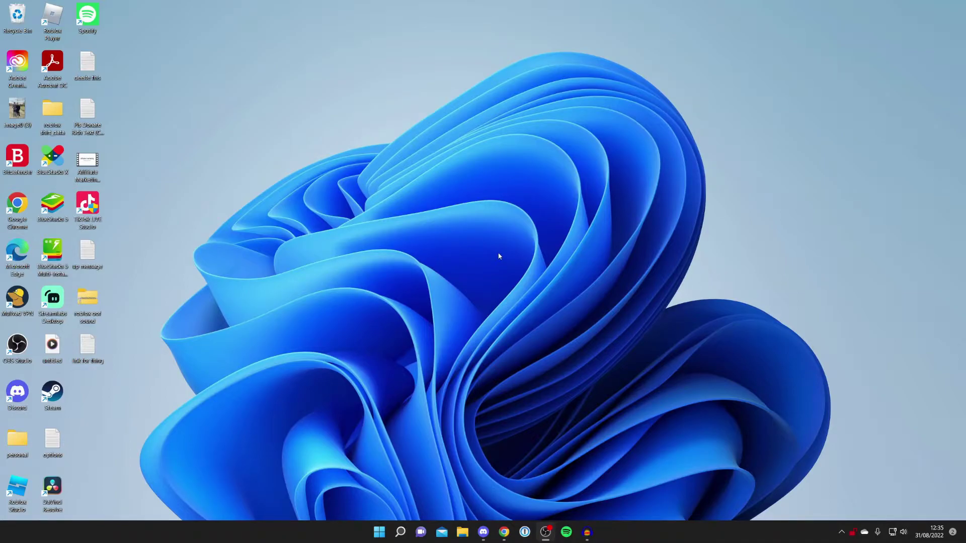
left_click(395, 526)
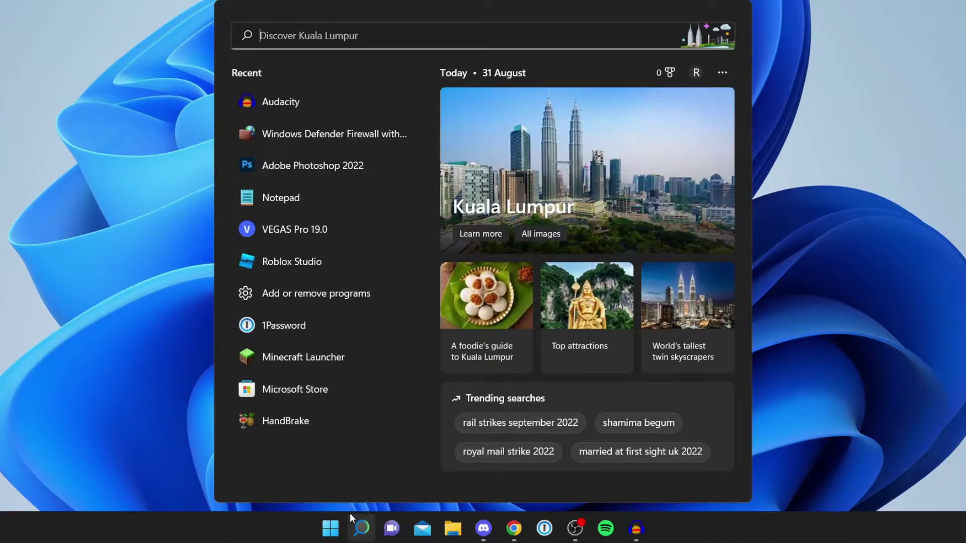
type("task")
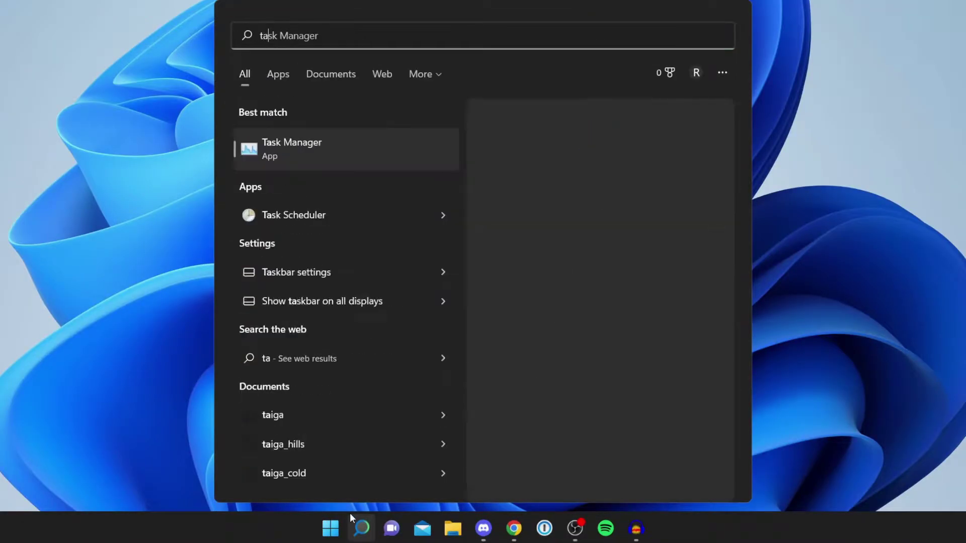
left_click(300, 147)
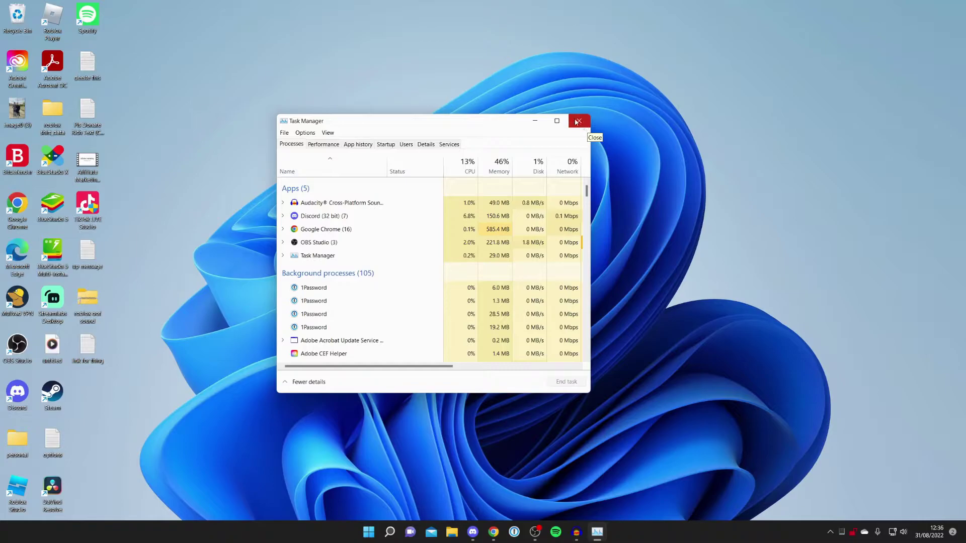
left_click(576, 121)
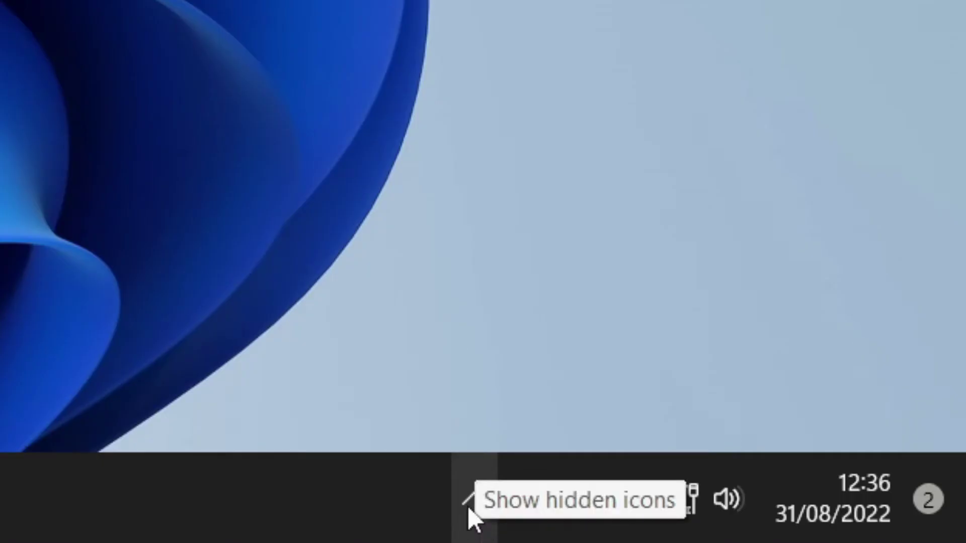
left_click(468, 505)
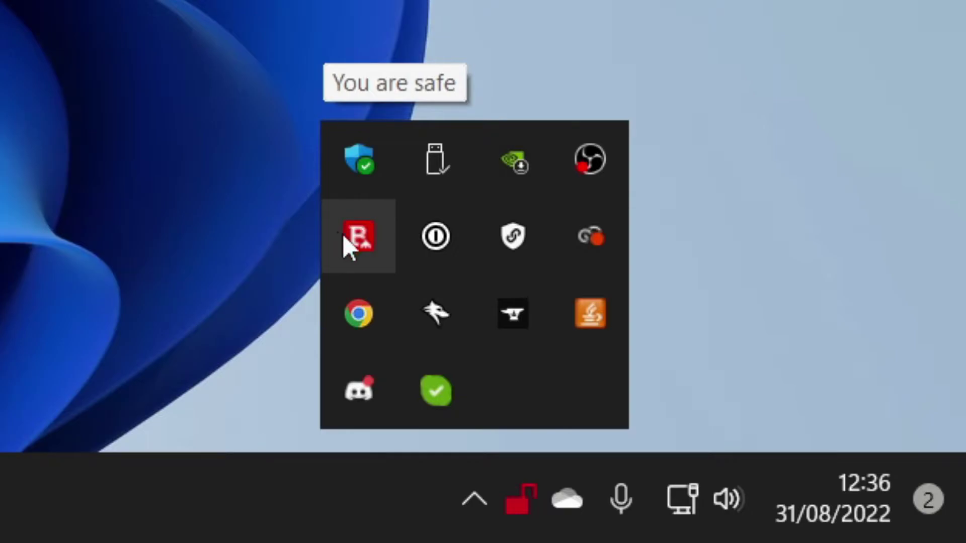
right_click(357, 241)
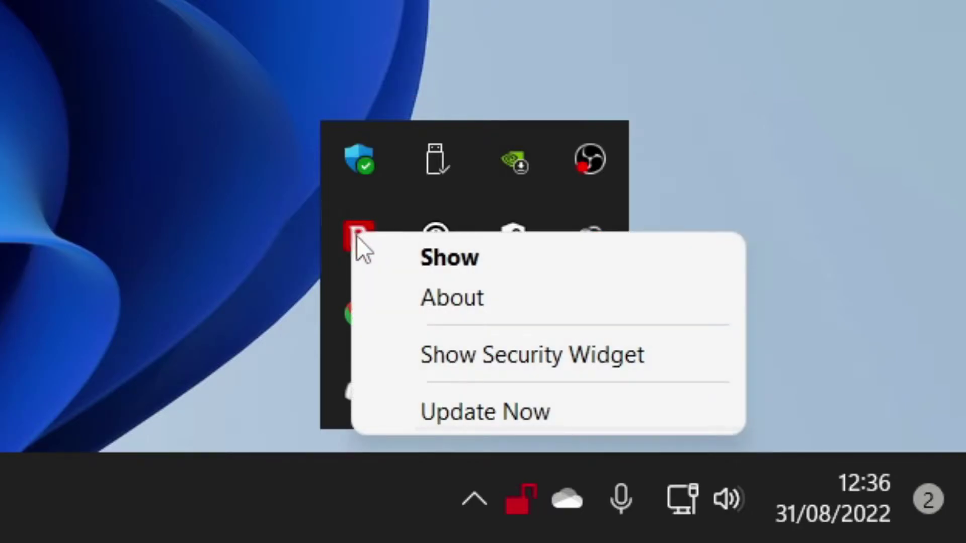
left_click(430, 258)
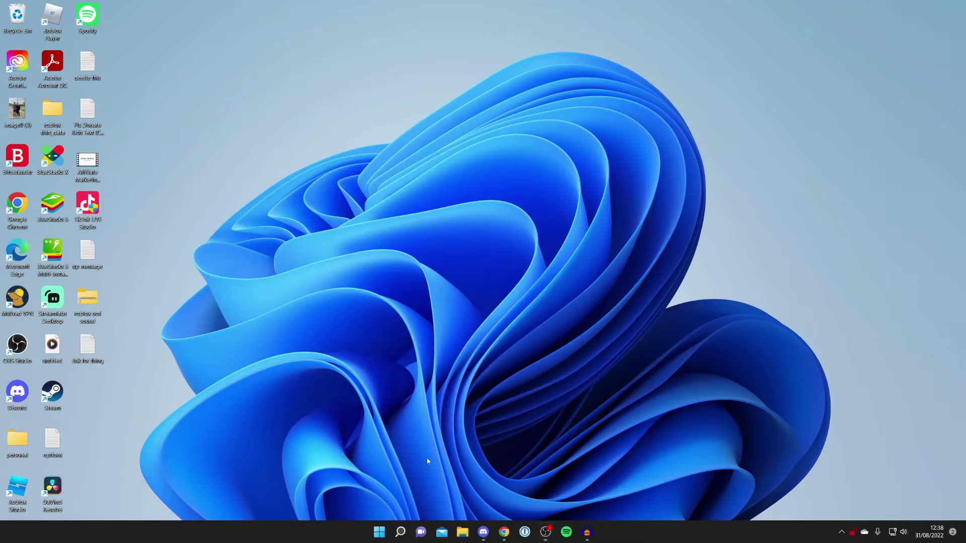
left_click(400, 532)
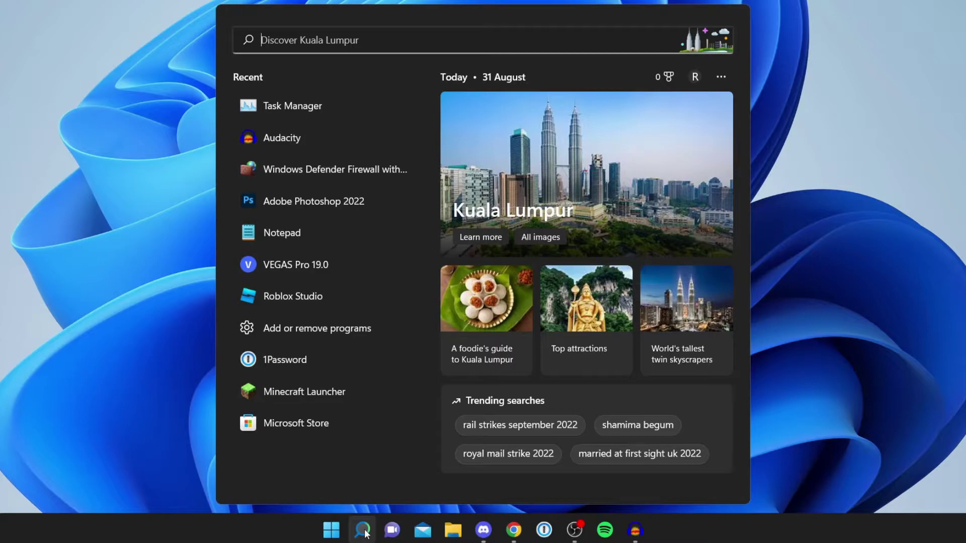
Search 'windows defender' and open Advanced settings on Inbound Rules, closing the basic Control Panel.
type("wi")
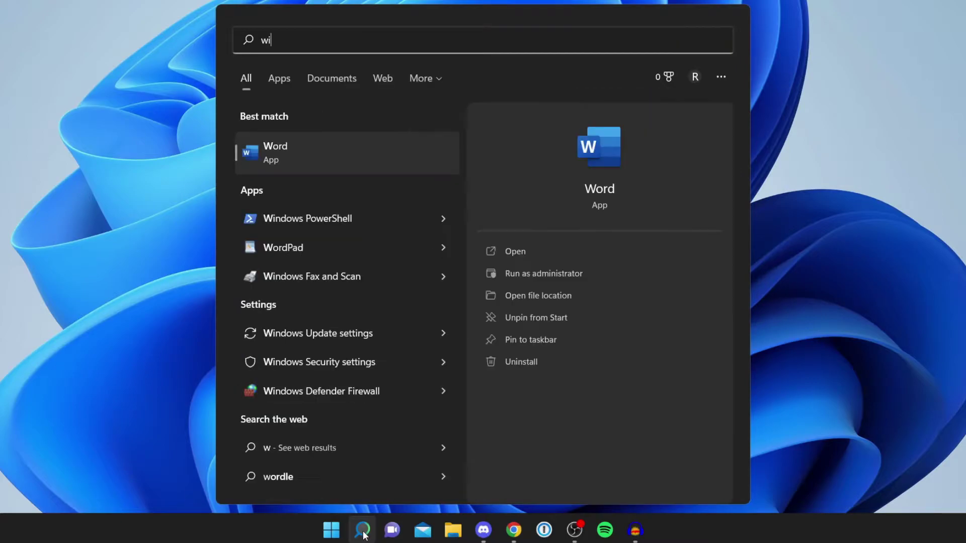
type("ndows defender")
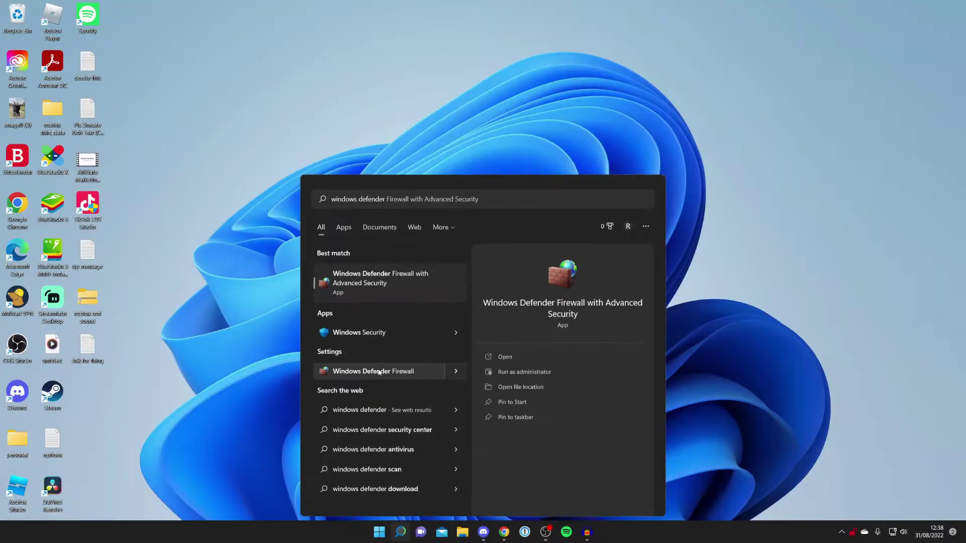
key("Escape")
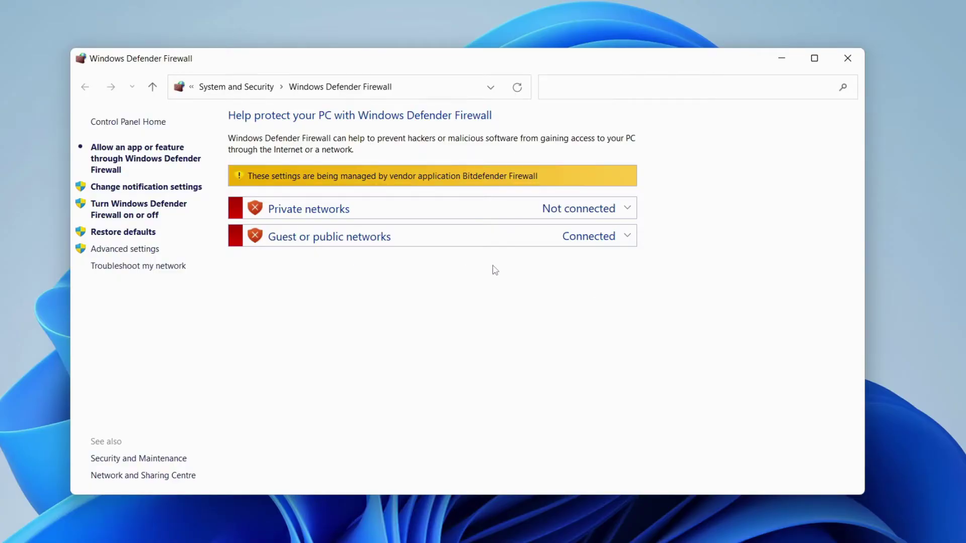
left_click(134, 250)
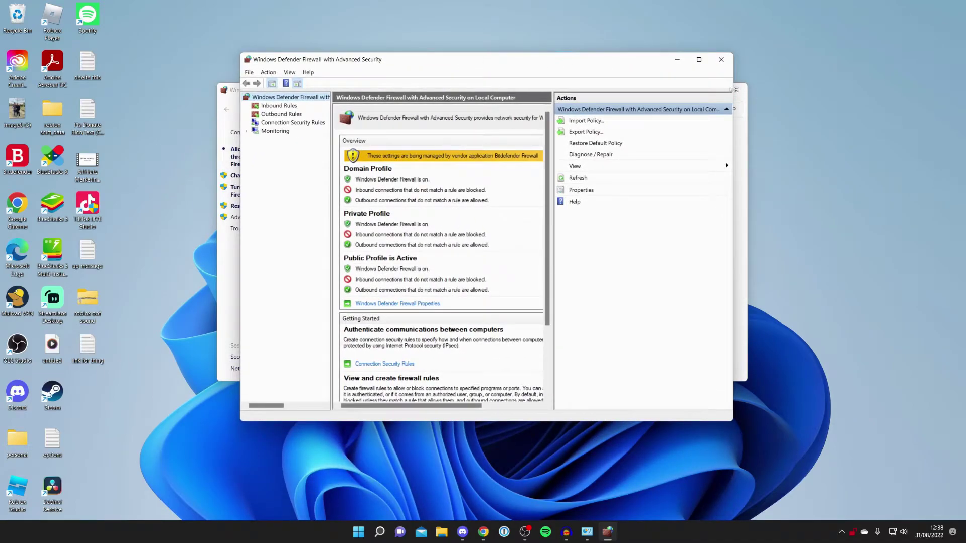
left_click(736, 89)
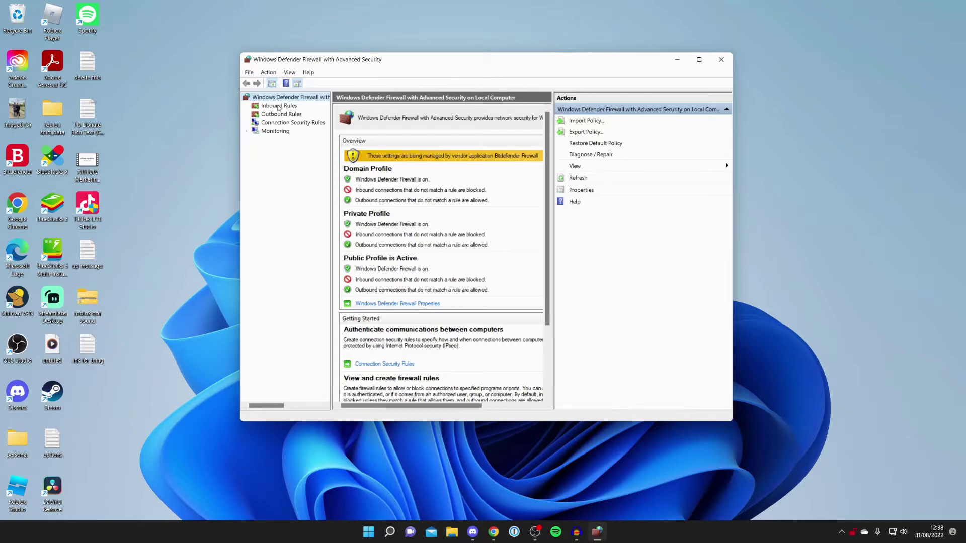
left_click(278, 106)
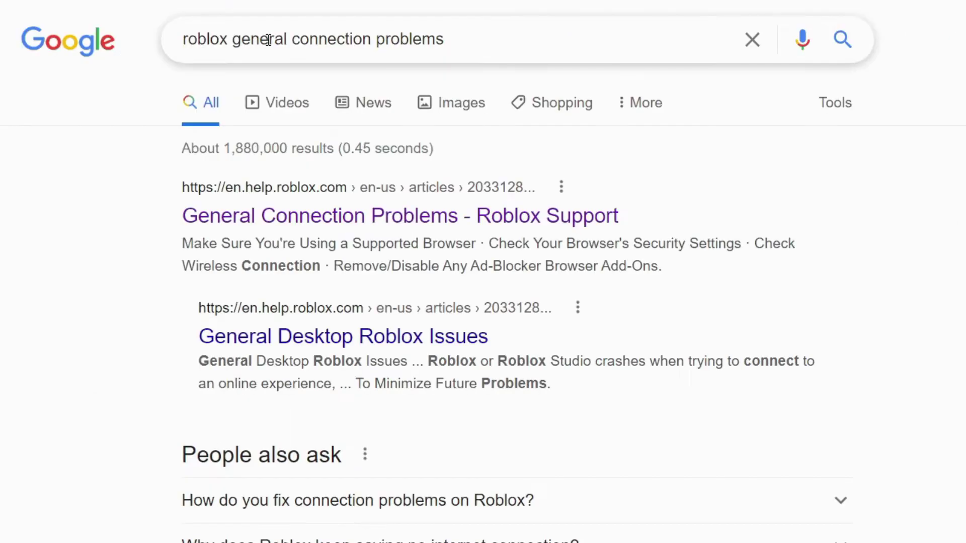
Open the 'General Connection Problems - Roblox Support' result and scroll to the UDP 49152 - 65535 port section.
left_click(335, 215)
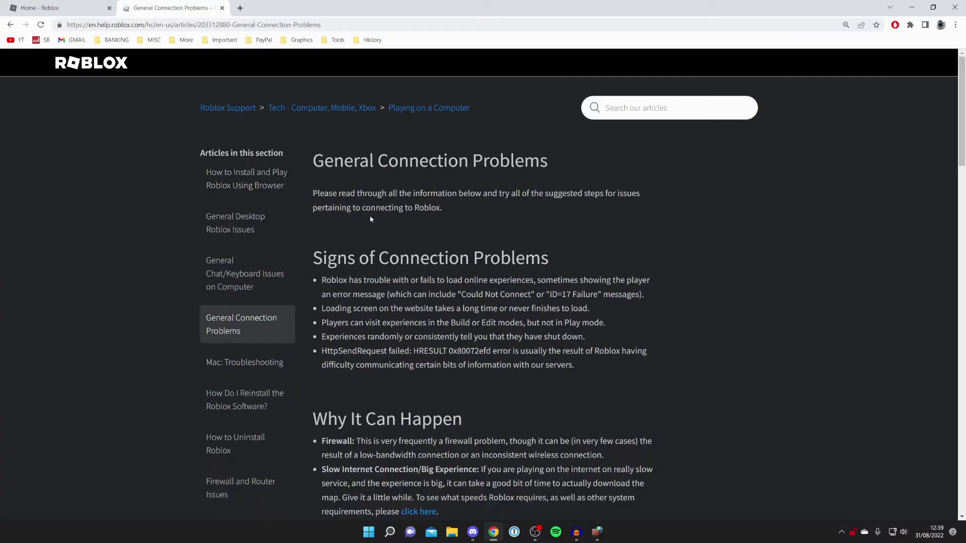
scroll(371, 219, "down", 8)
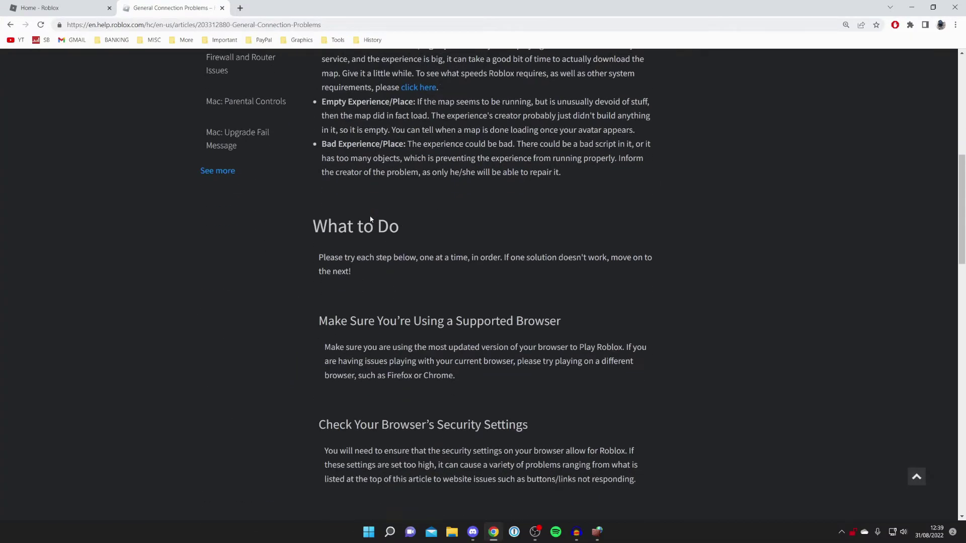
scroll(370, 218, "down", 6)
scroll(391, 251, "down", 4)
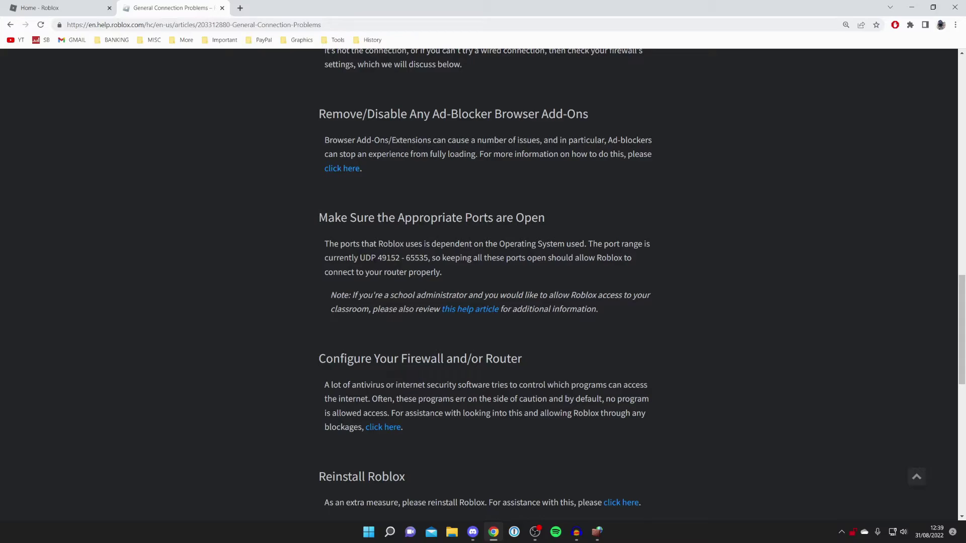
Start a new inbound Port rule set to UDP with specific local ports.
left_click(597, 531)
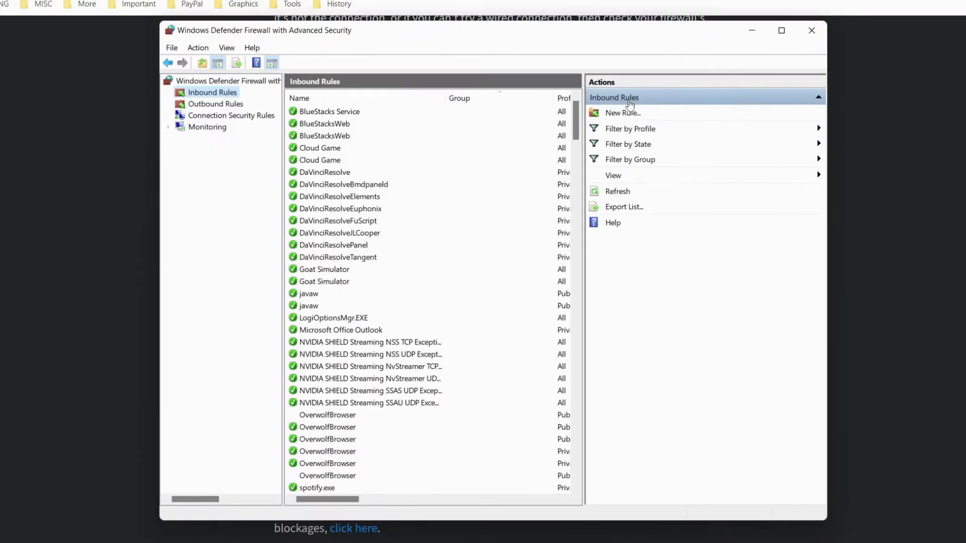
left_click(585, 121)
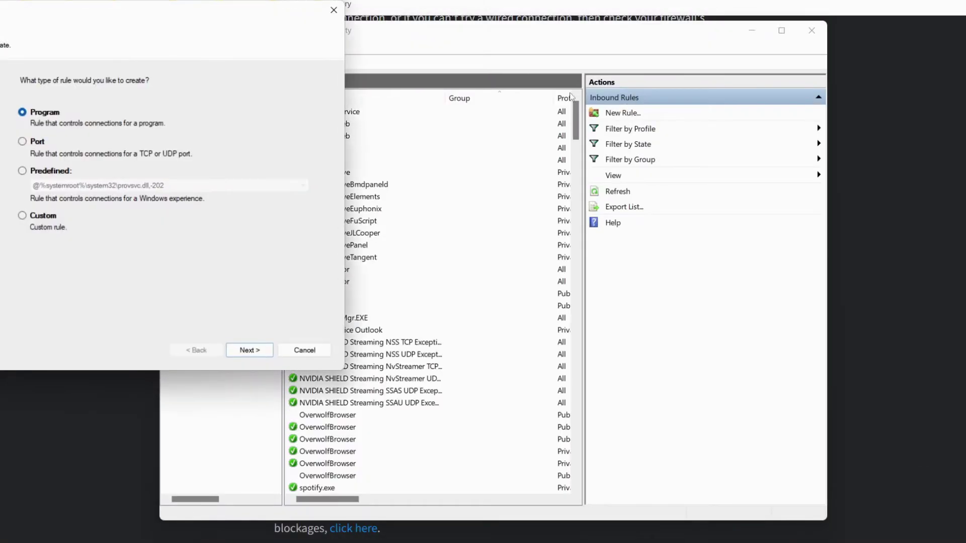
left_click_drag(91, 9, 453, 89)
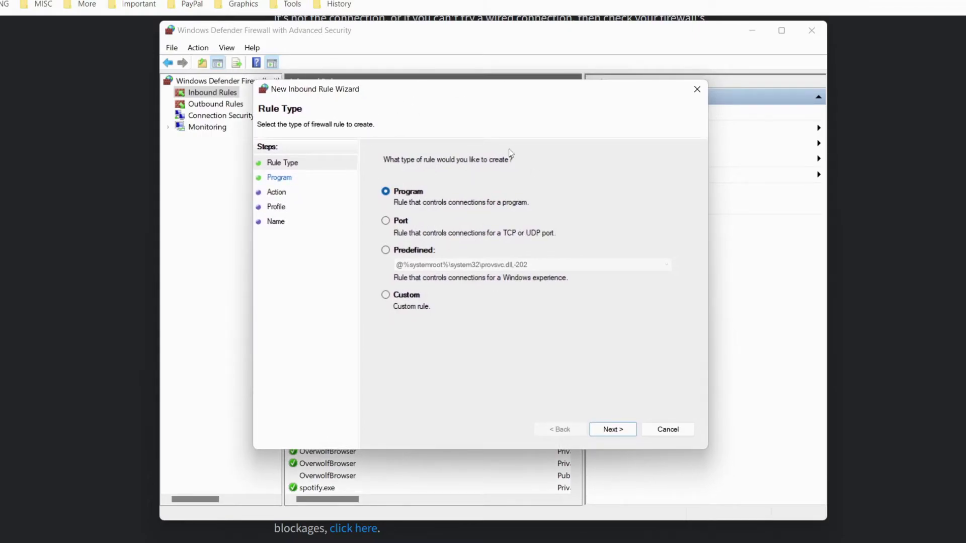
left_click(399, 222)
left_click(608, 431)
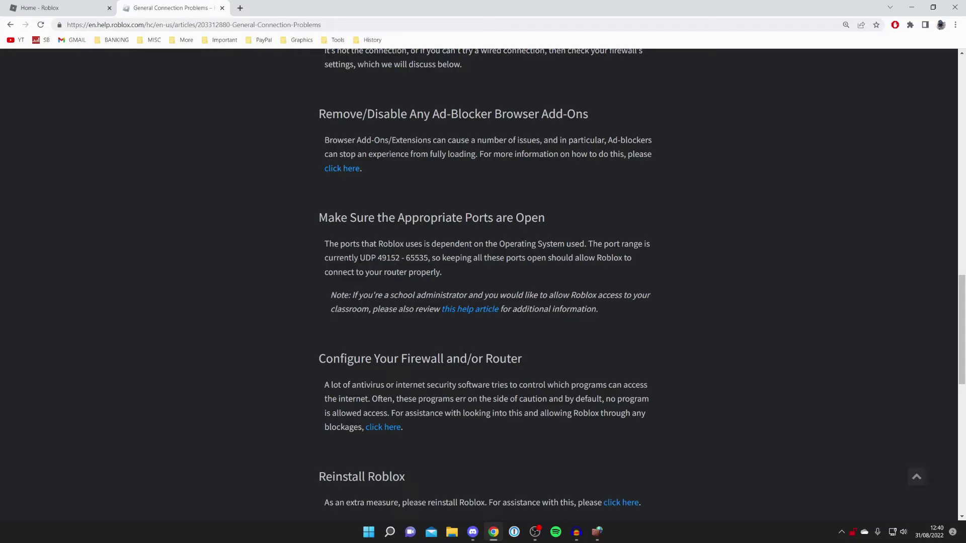
left_click(597, 531)
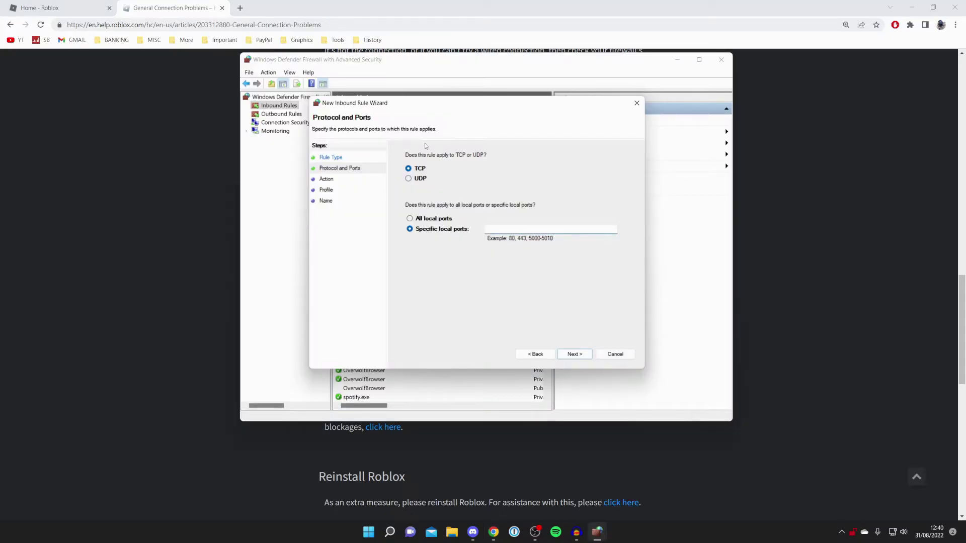
left_click(422, 179)
left_click(493, 231)
left_click(528, 4)
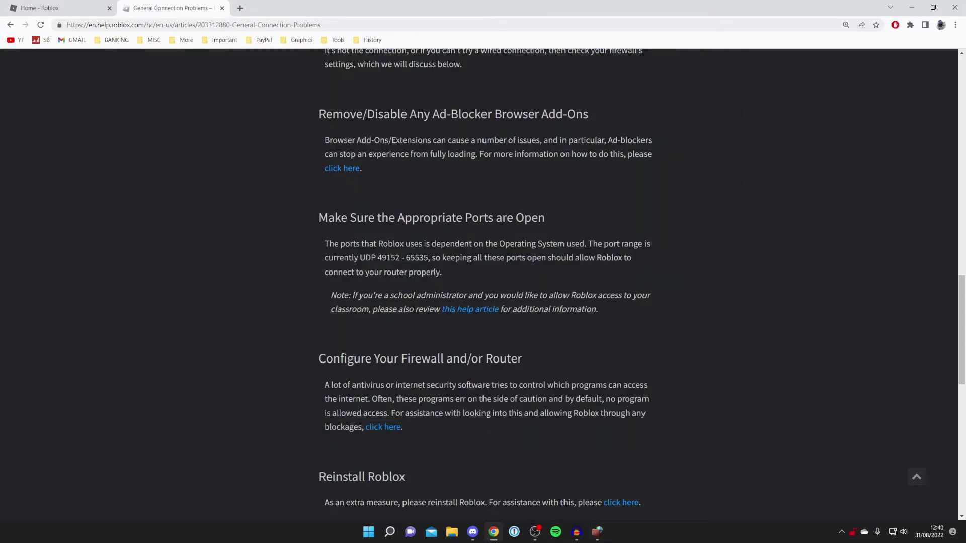
left_click_drag(378, 257, 428, 257)
right_click(398, 258)
left_click(410, 263)
left_click(602, 532)
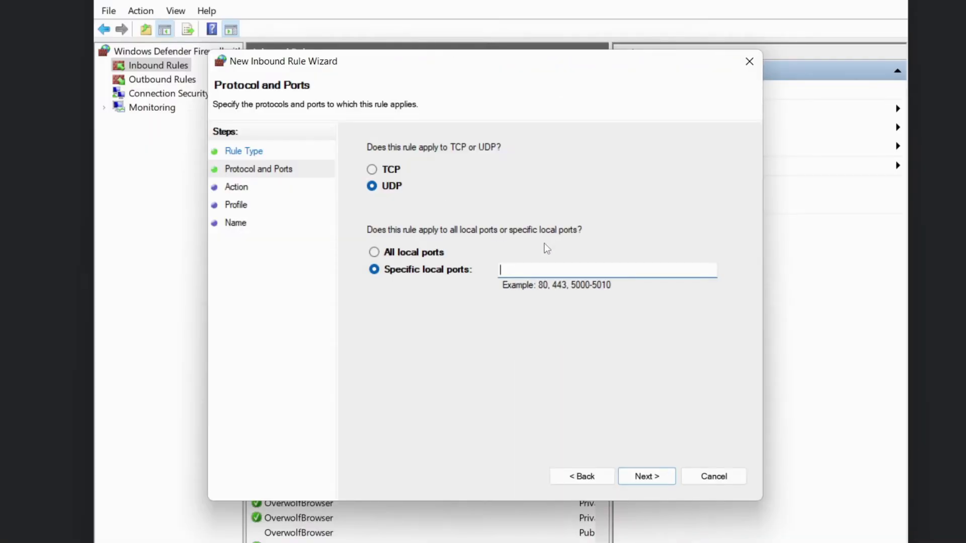
right_click(528, 265)
left_click(581, 340)
key("BackSpace")
key("BackSpace")
left_click(551, 270)
Allow the connection on all profiles, name the rule 'Roblox Inbound' and finish.
left_click(654, 479)
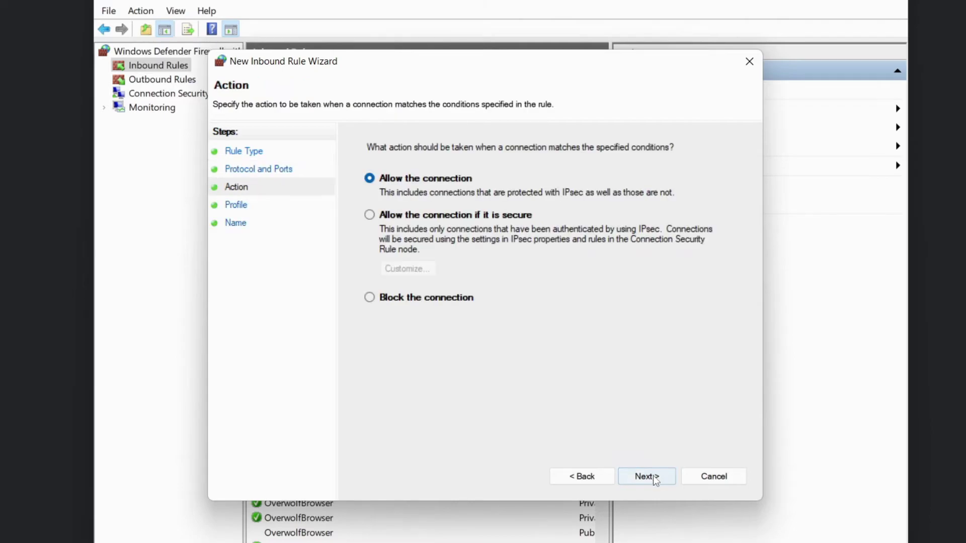
left_click(669, 478)
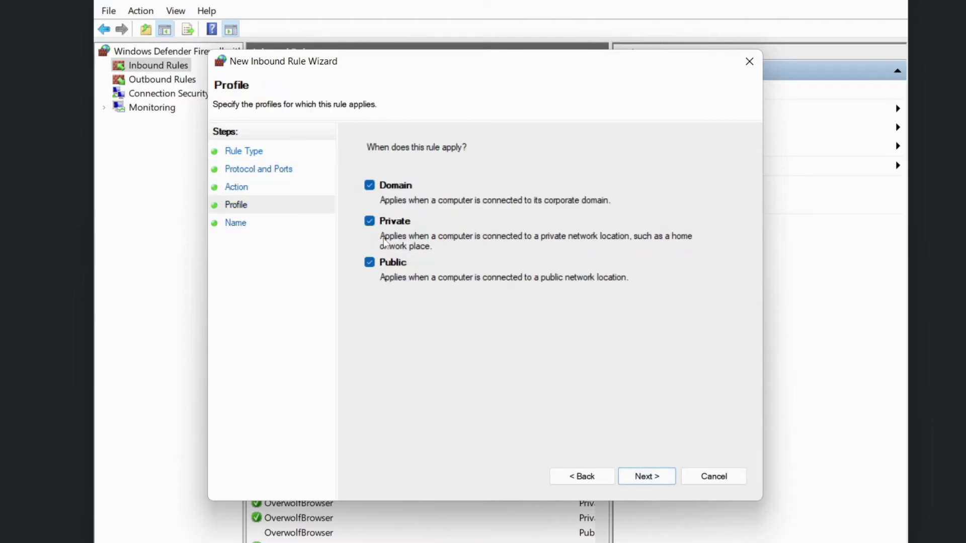
left_click(632, 479)
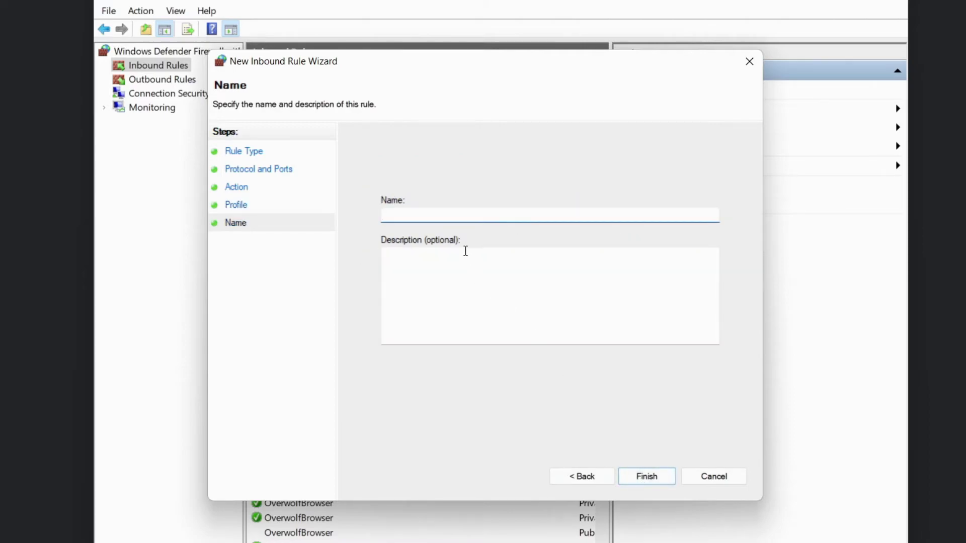
type("Roblox Inbound")
left_click(648, 477)
Return to the firewall console and show the Outbound Rules list.
key("alt+Tab")
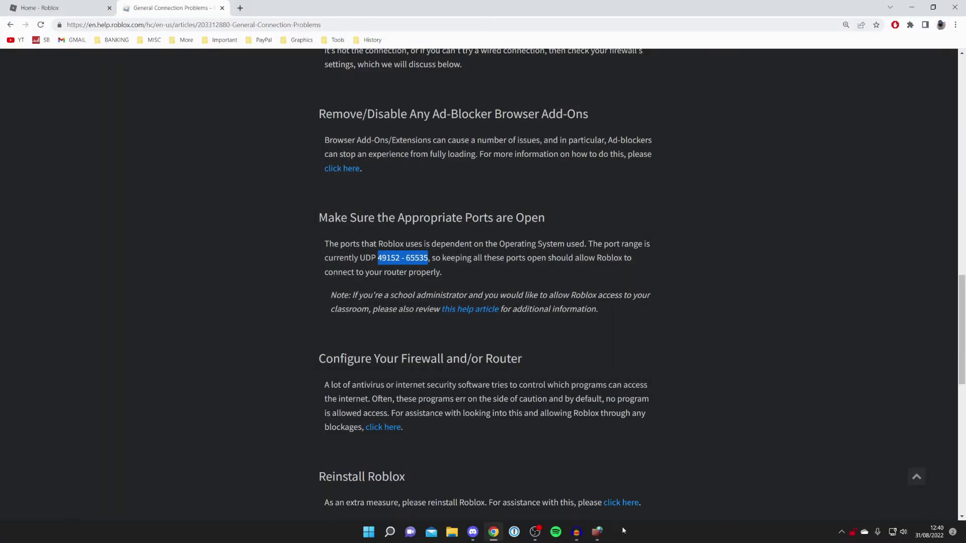
left_click(597, 532)
left_click_drag(354, 62, 328, 64)
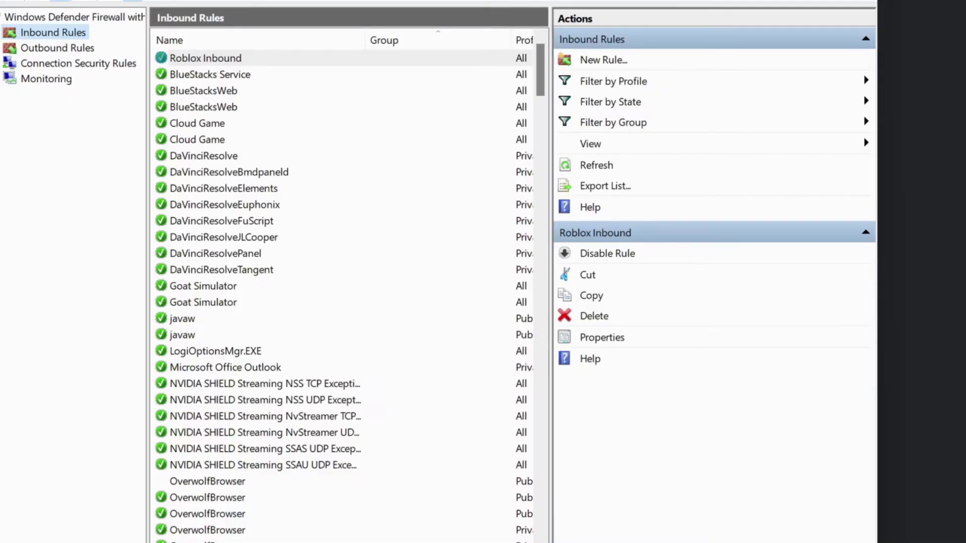
left_click(73, 48)
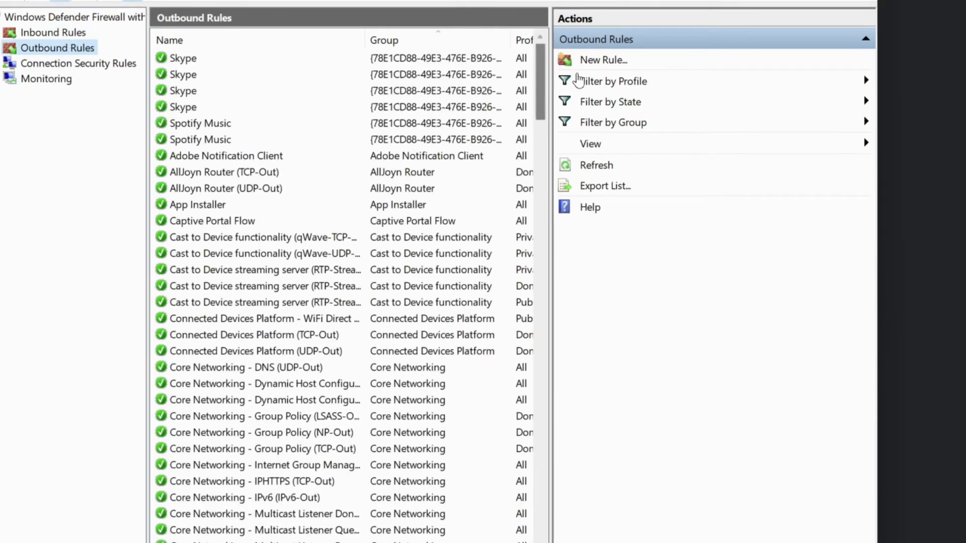
left_click(598, 62)
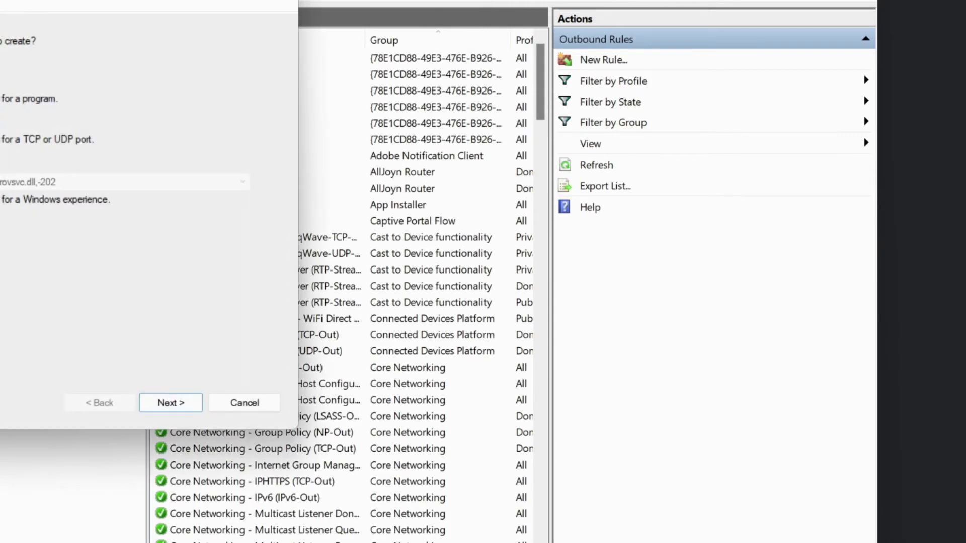
left_click_drag(0, 0, 403, 38)
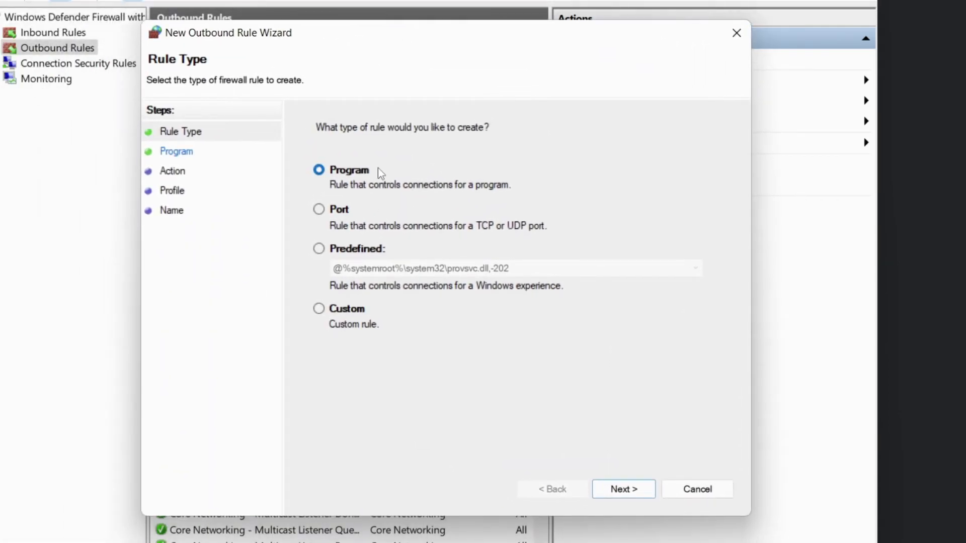
left_click(325, 214)
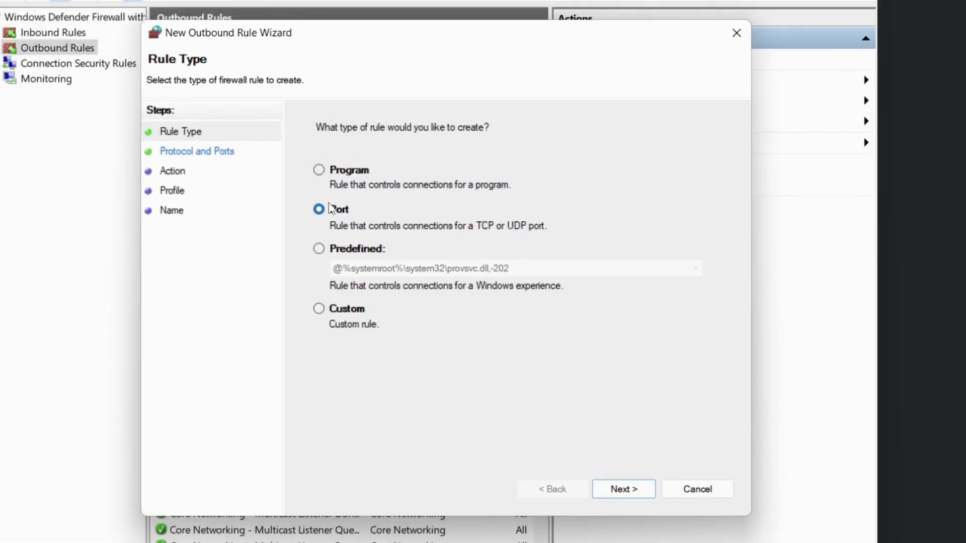
left_click(634, 489)
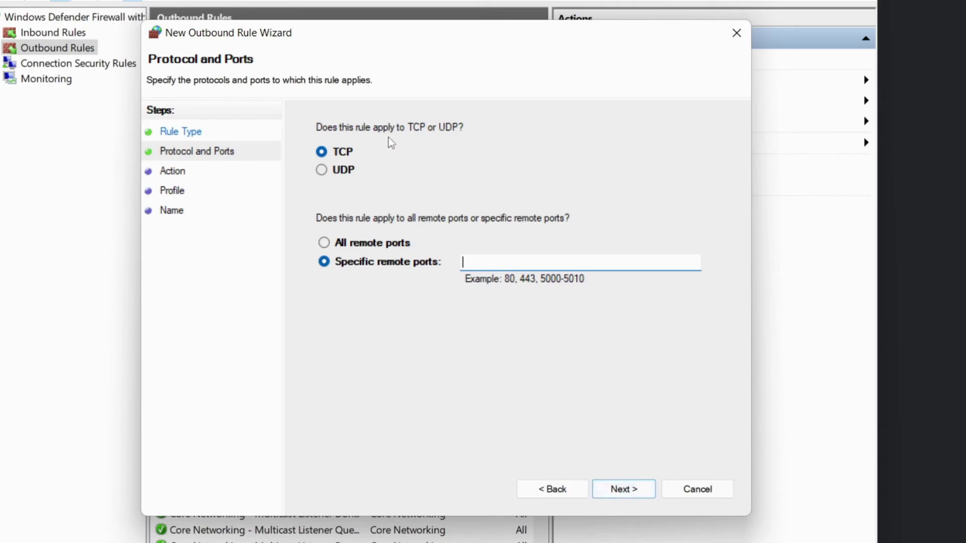
left_click(343, 172)
left_click(488, 264)
key("ctrl+v")
key("Left")
key("Left")
key("Left")
key("Left")
key("Left")
key("Left")
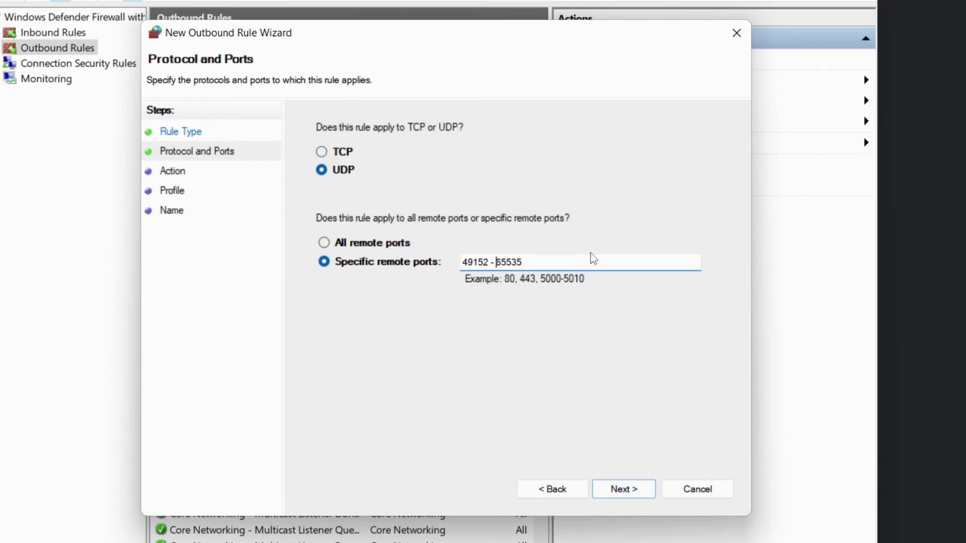
key("BackSpace")
key("BackSpace")
Allow the connection on all profiles, name it 'Roblox Outbound', finish, and close the firewall.
left_click(631, 492)
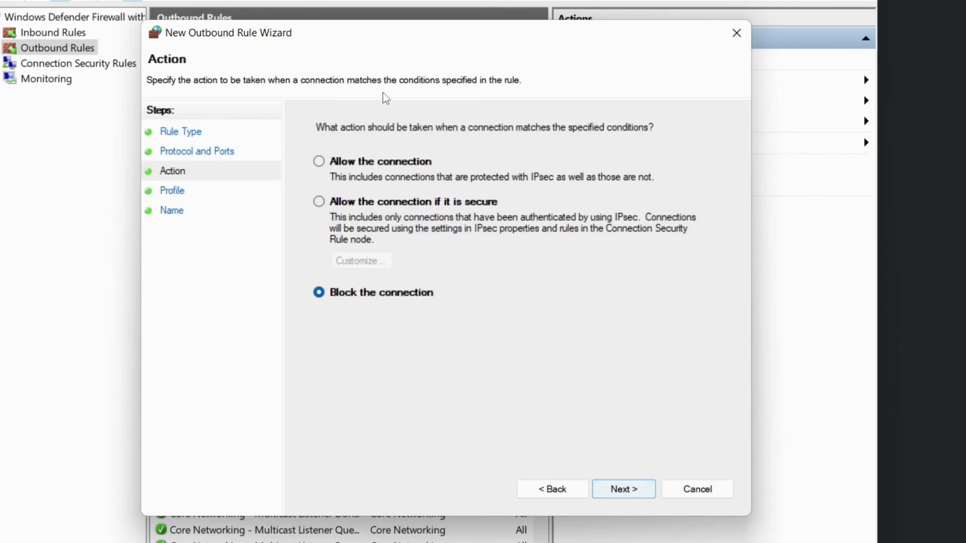
left_click(355, 161)
left_click(634, 493)
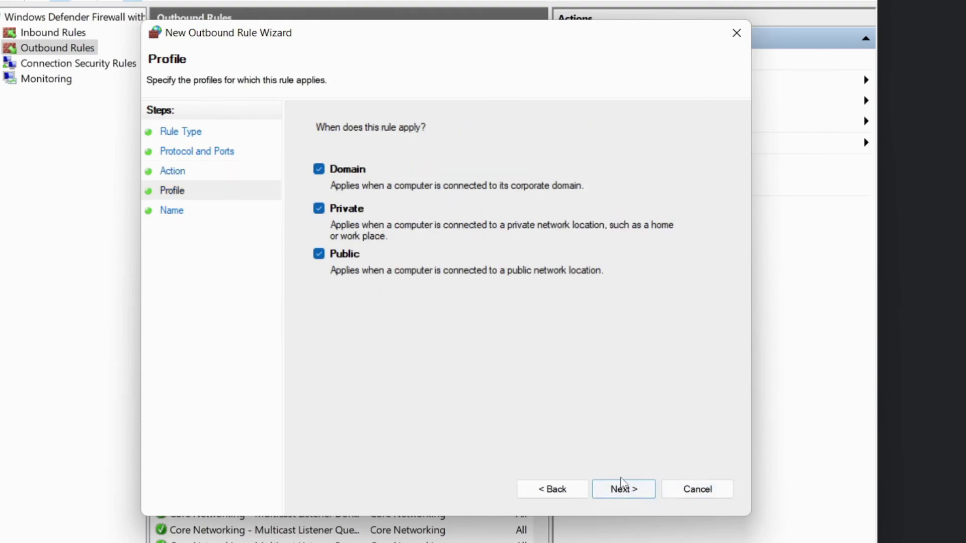
left_click(623, 490)
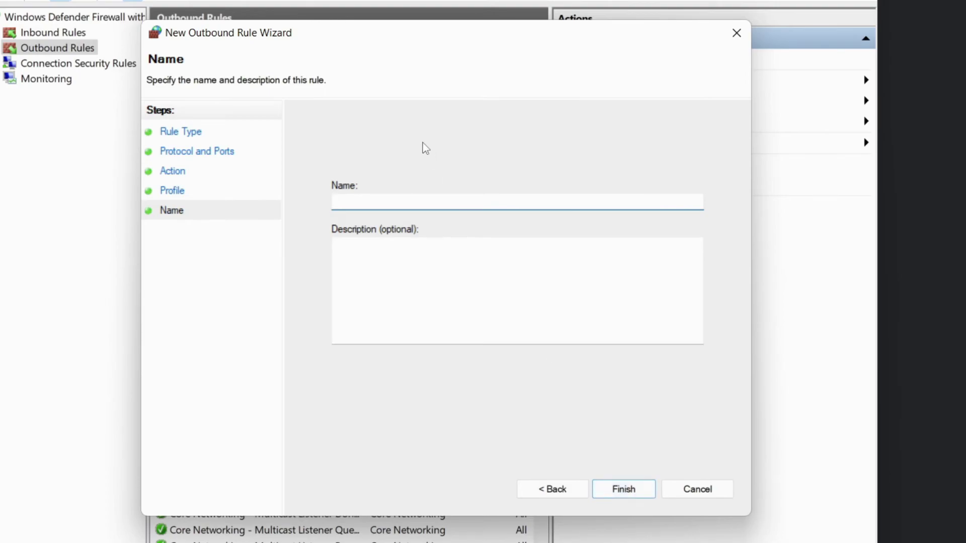
type("Roblox Outbound")
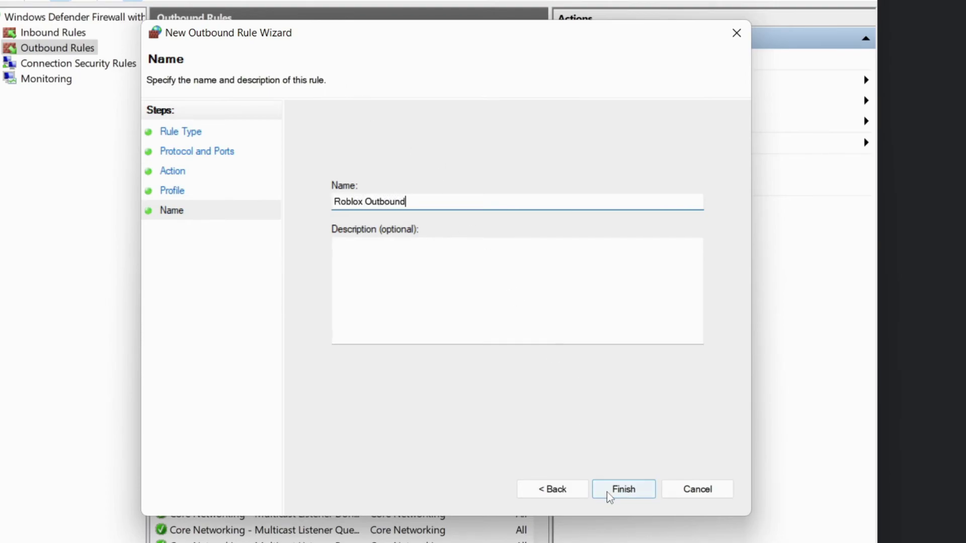
left_click(622, 490)
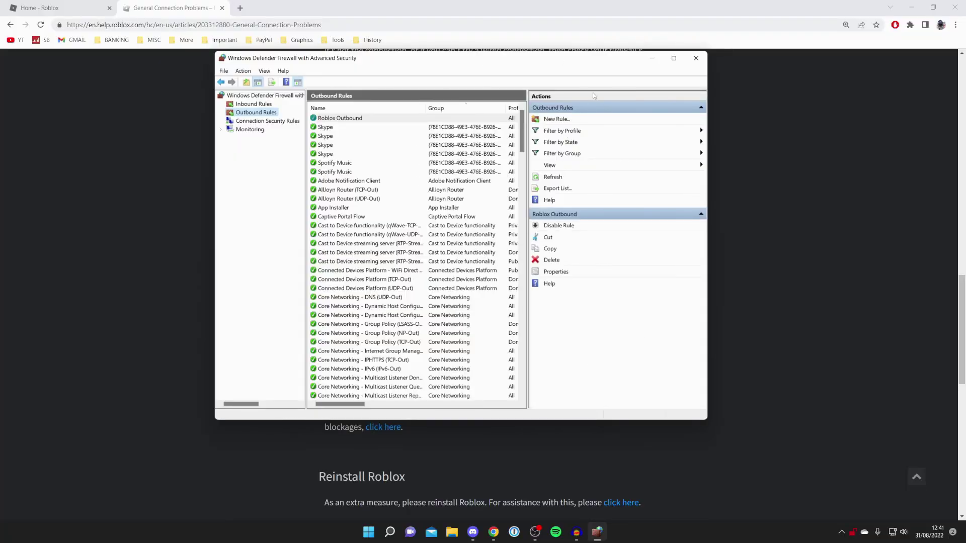
left_click(696, 58)
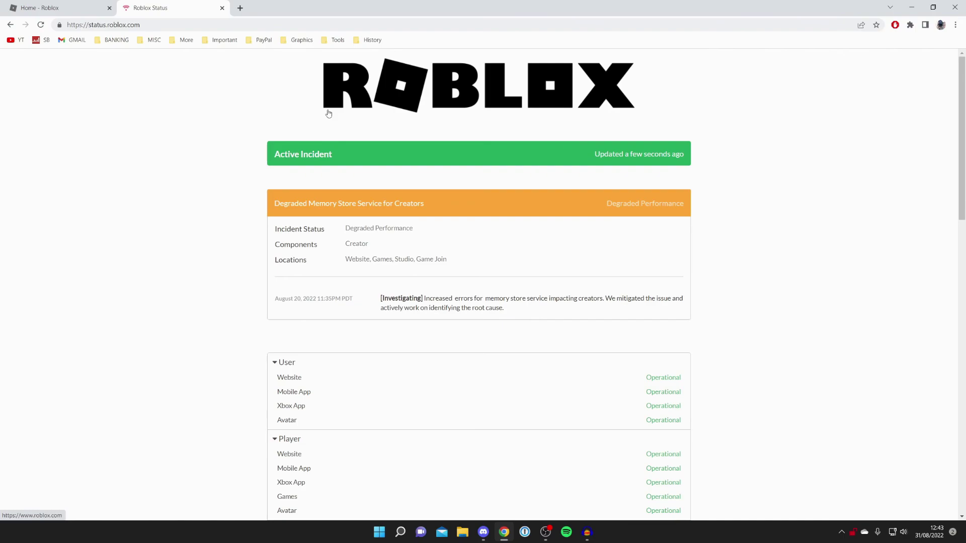
Scroll through the Roblox Status service list to review the active incident and Operational components.
scroll(328, 113, "down", 3)
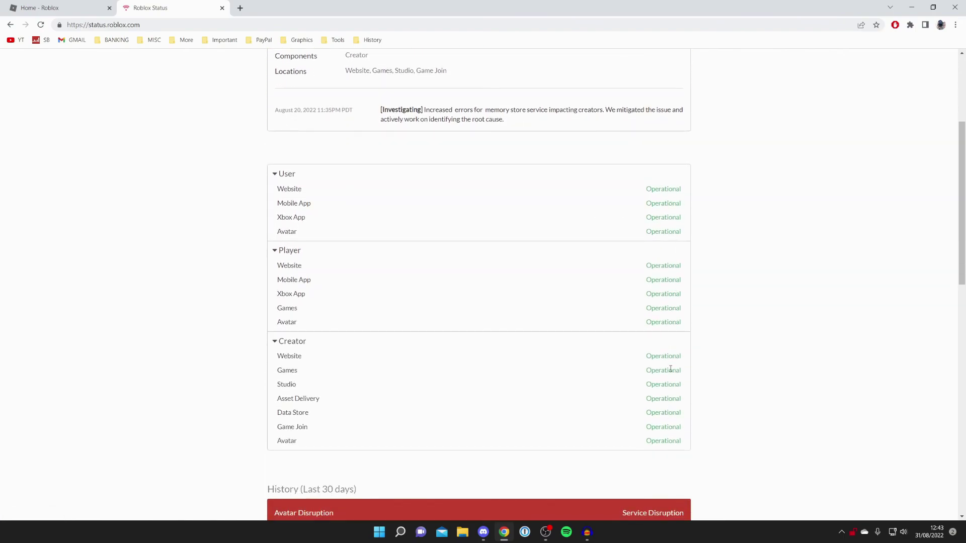
scroll(639, 302, "up", 3)
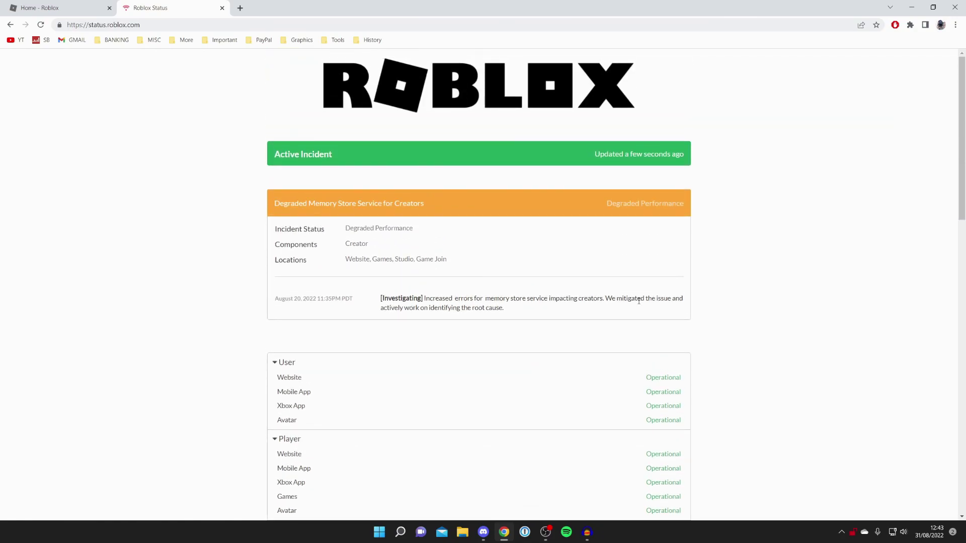